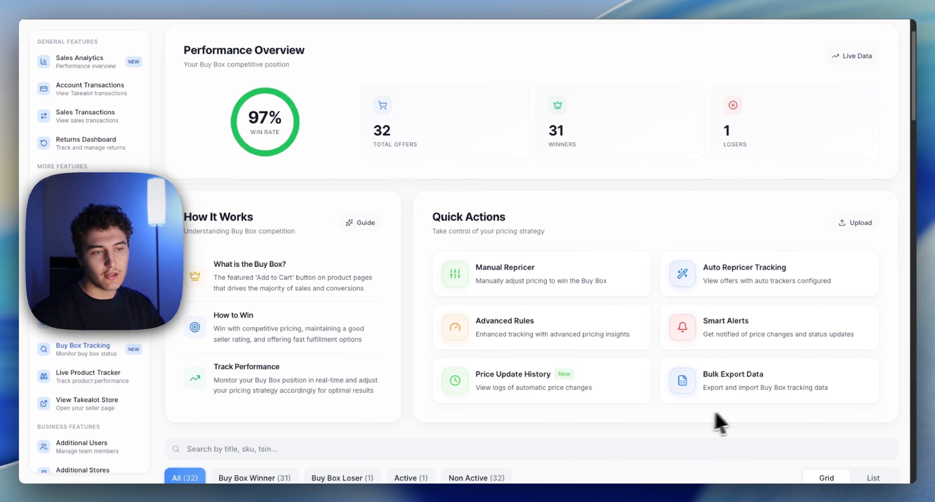
Step: Start a bulk export of the Buy Box tracking data with the selling price shown including VAT and proceed to its customization
left_click(750, 385)
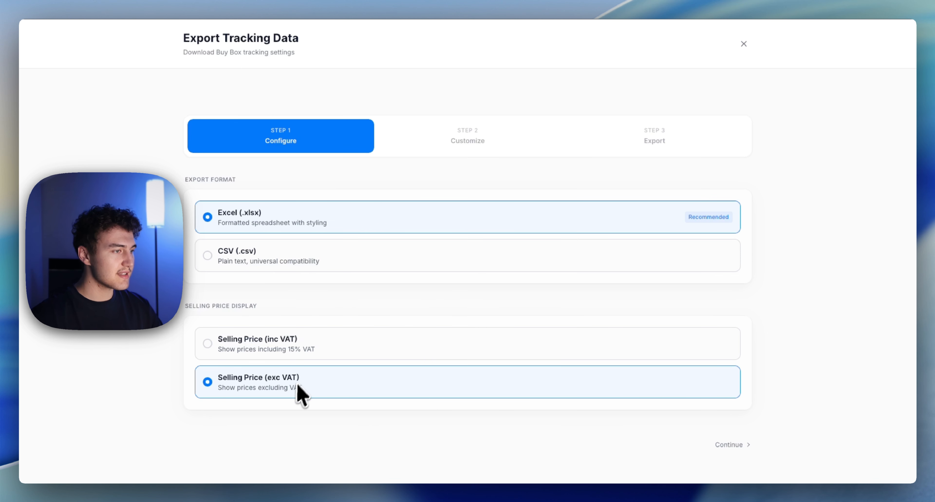
left_click(271, 345)
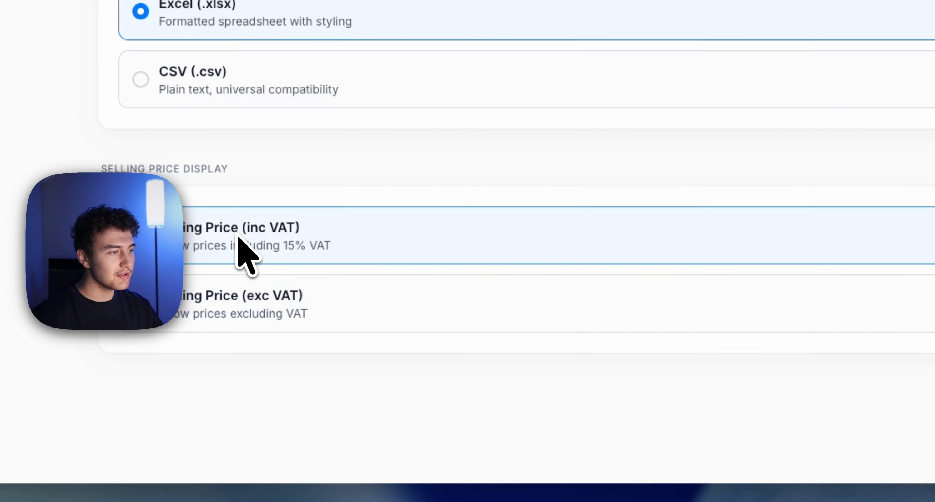
left_click(309, 308)
left_click(312, 252)
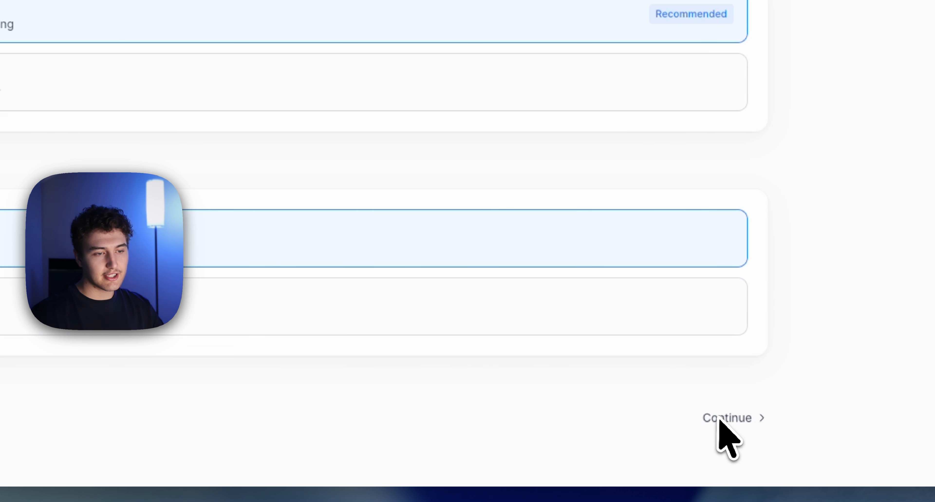
left_click(759, 417)
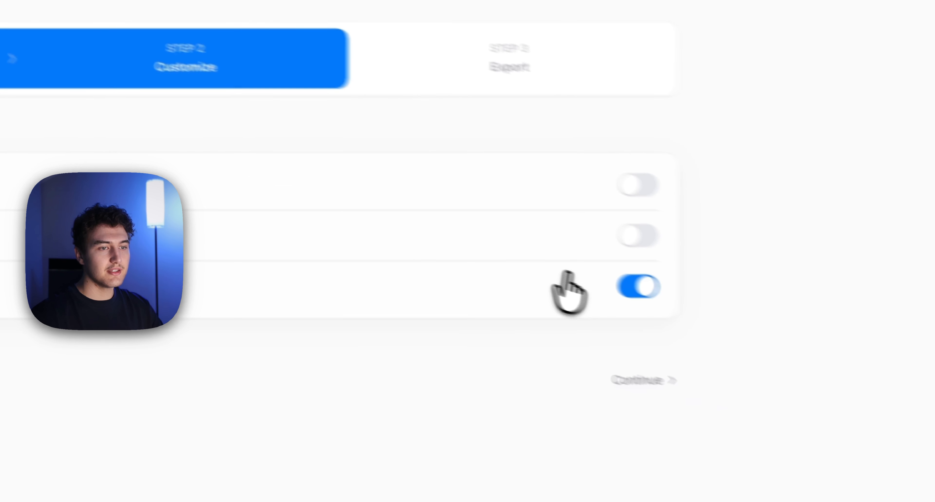
left_click(796, 323)
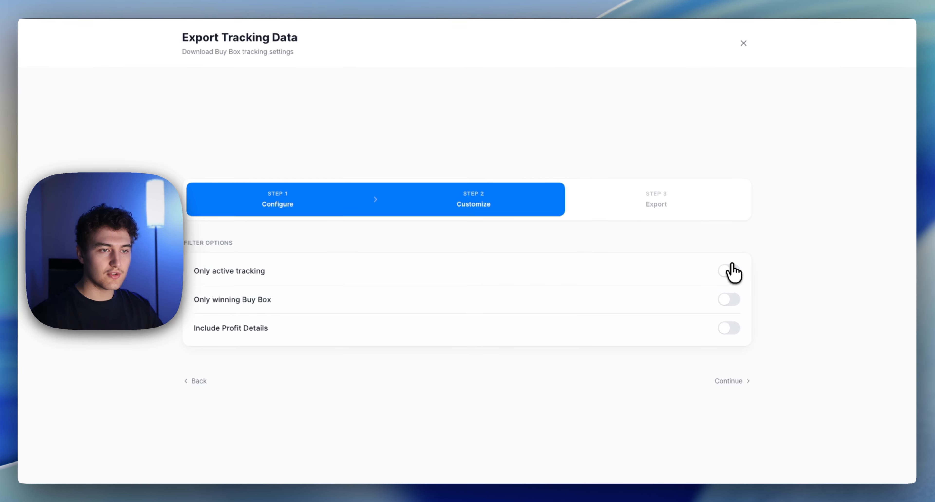
left_click(730, 270)
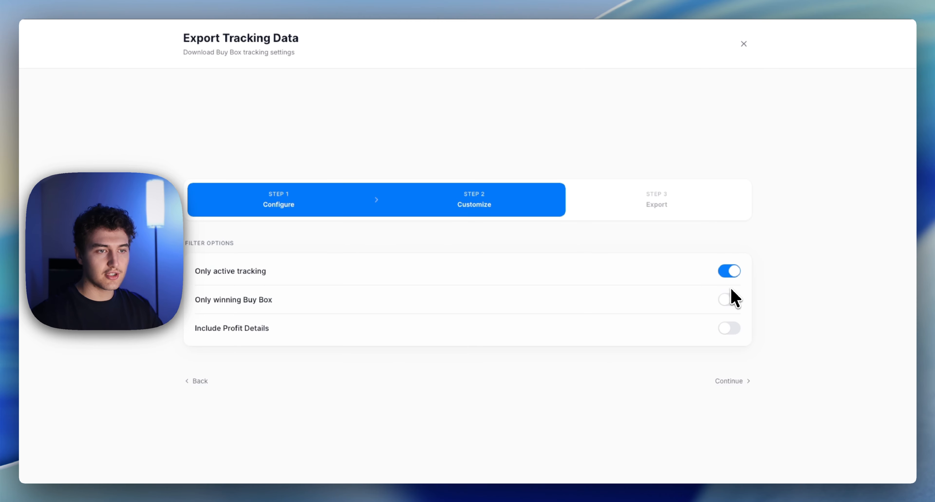
left_click(729, 300)
left_click(730, 327)
left_click(729, 301)
left_click(729, 277)
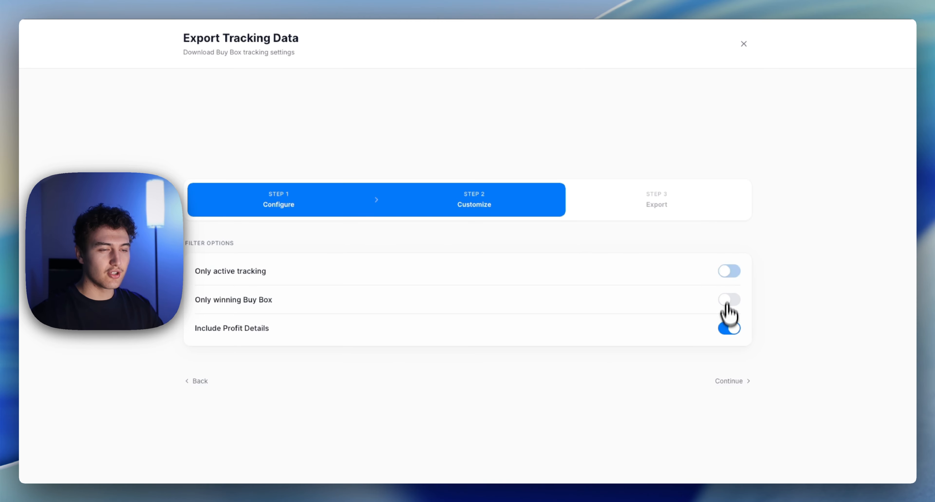
left_click(729, 327)
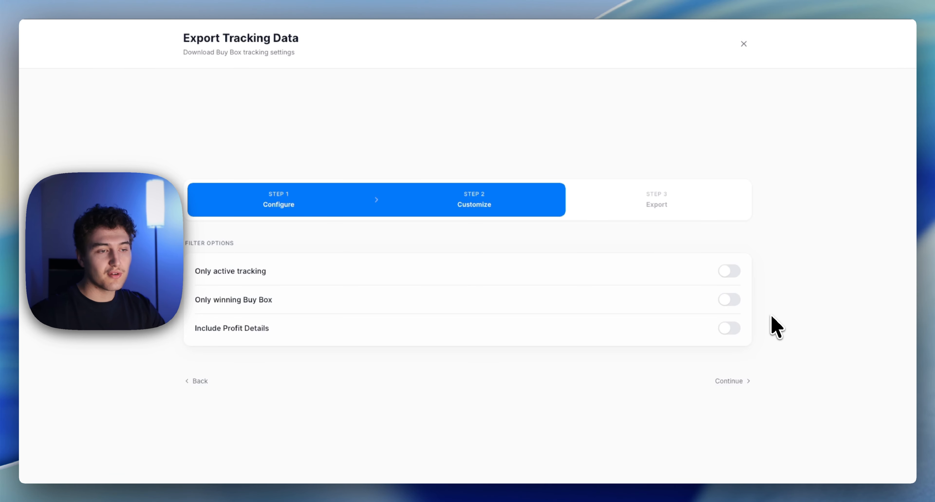
Step: Include profit details in the export and save the tracking data as an XLSX file in Downloads
left_click(729, 328)
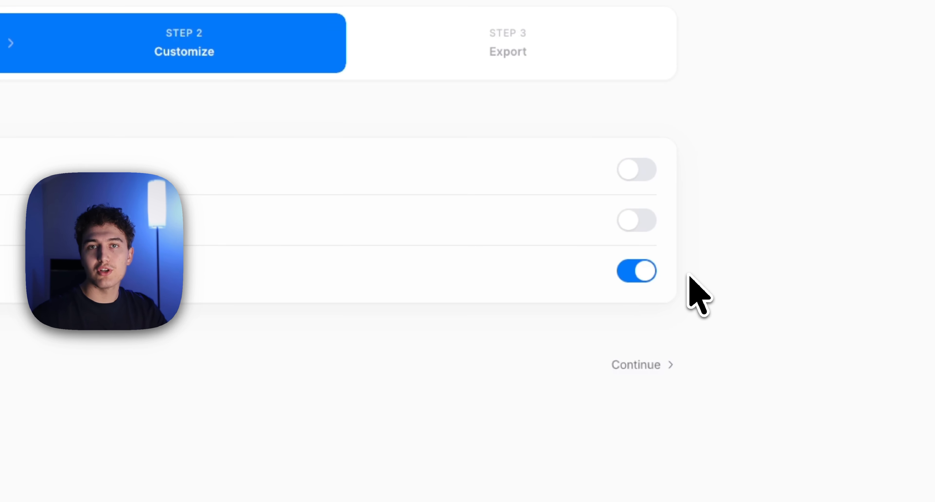
left_click(636, 364)
left_click(633, 340)
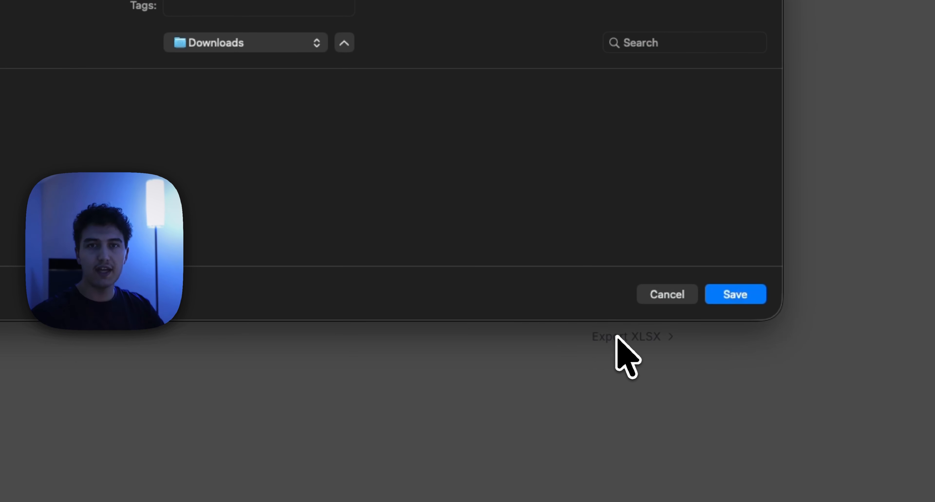
left_click(735, 294)
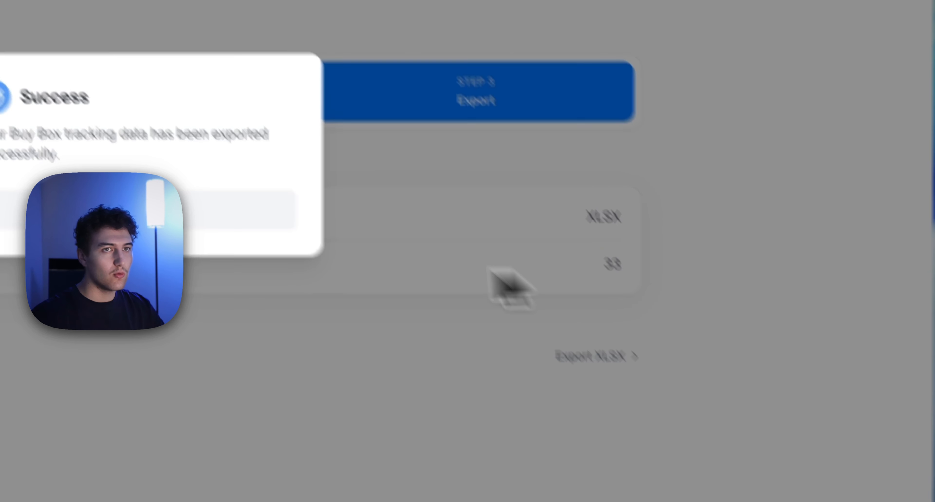
left_click(191, 214)
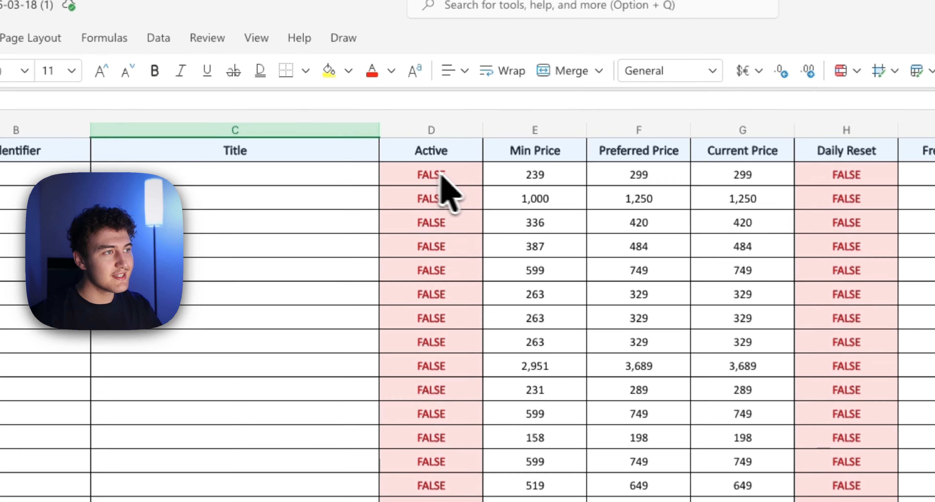
Step: Set the Active value of the first product row, cell D2, to TRUE in the exported workbook
left_click(395, 134)
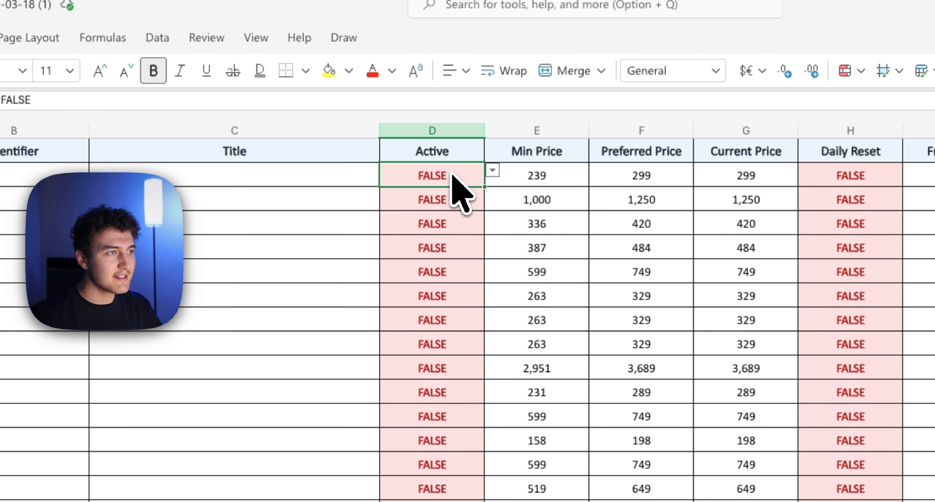
left_click(390, 150)
left_click(447, 181)
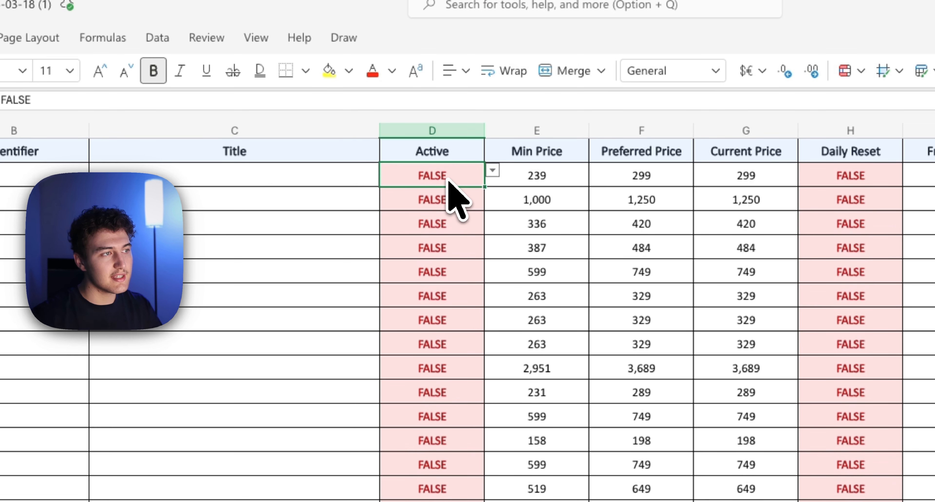
scroll(480, 310, "down", 6)
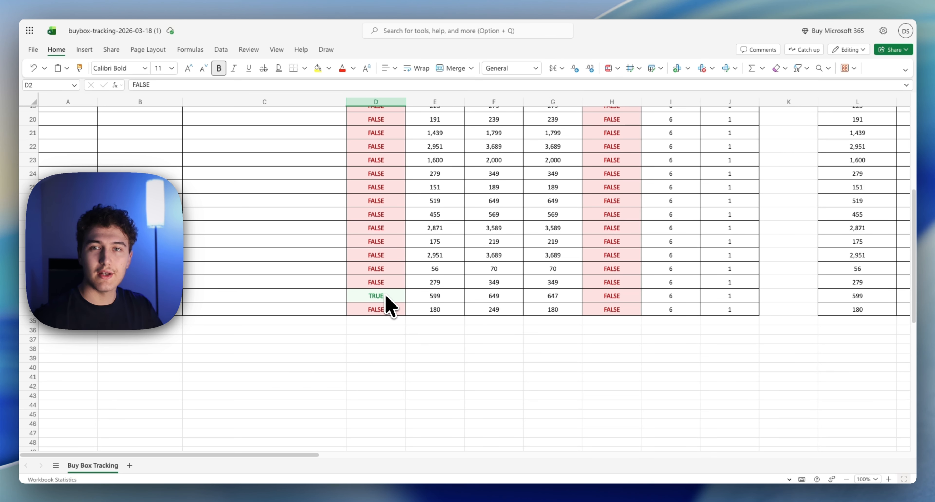
scroll(386, 296, "up", 6)
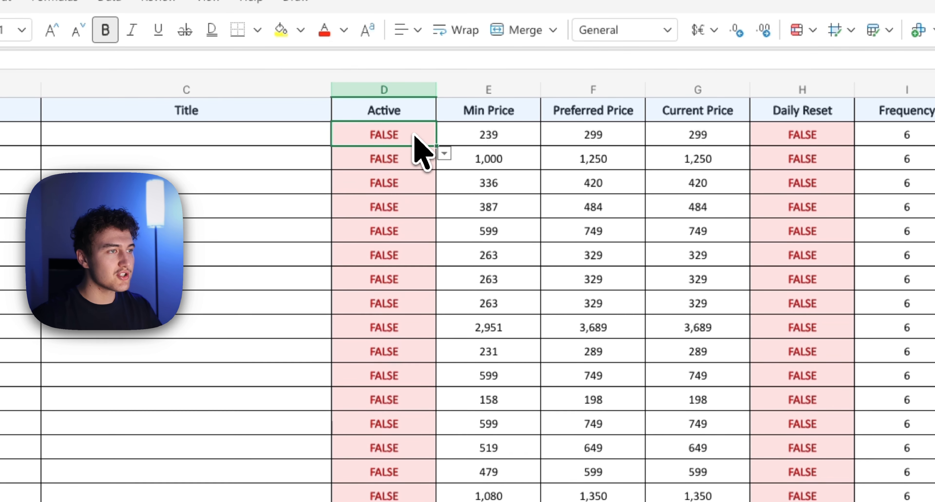
left_click(409, 124)
left_click(394, 158)
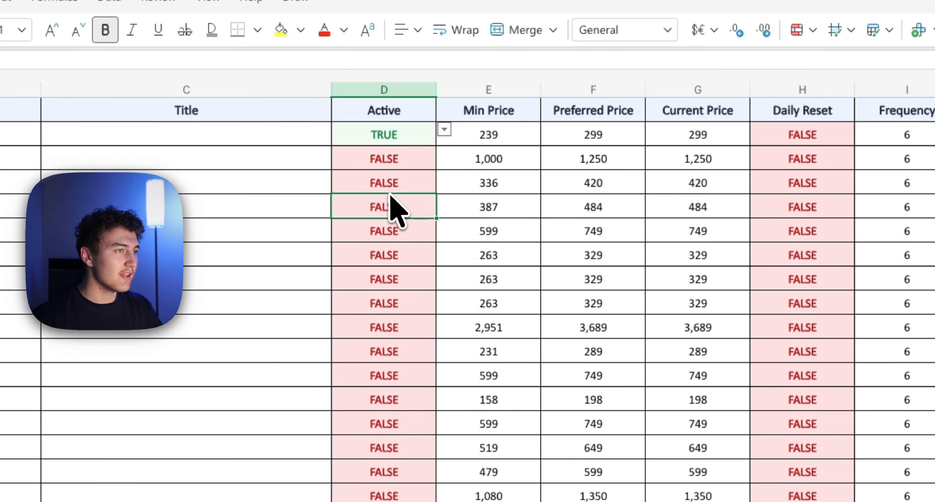
Step: Set Active to TRUE in D3 and fill it down through row 9
left_click(425, 152)
left_click(444, 154)
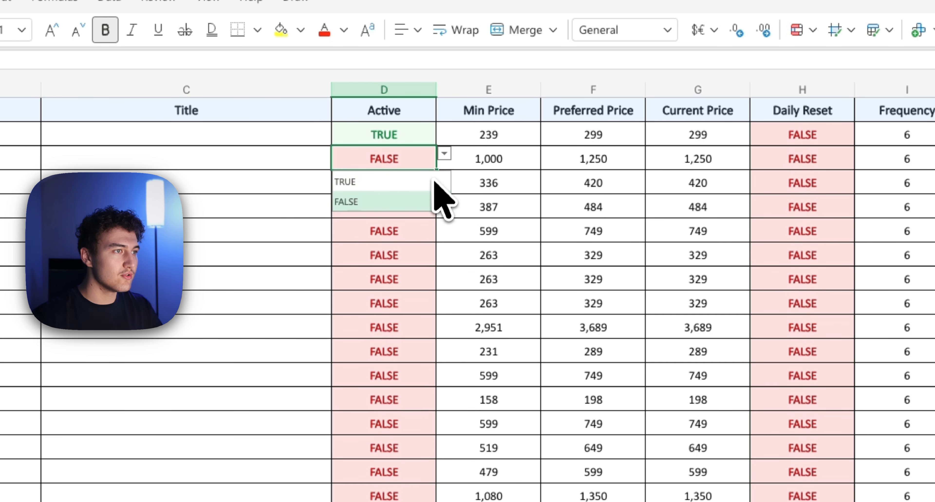
left_click(432, 184)
left_click_drag(435, 170, 437, 301)
left_click(260, 318)
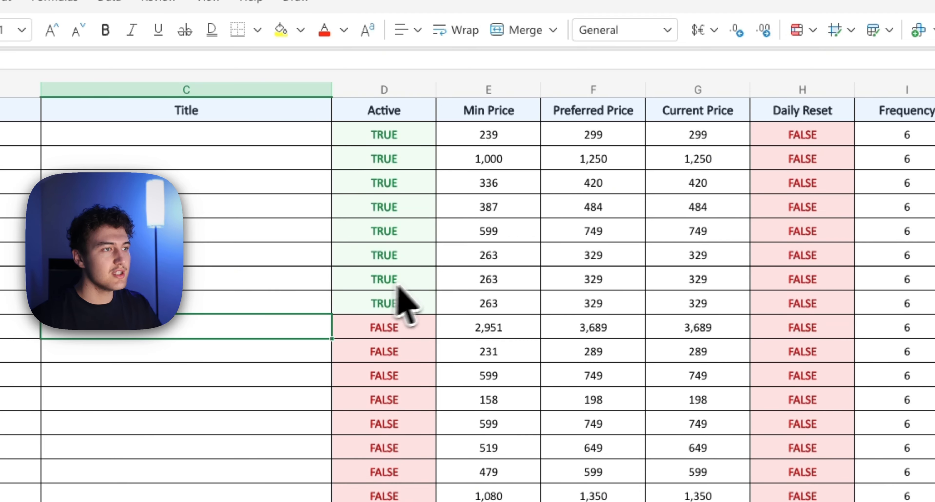
Step: Open the first product's Min Price and Preferred Price cells for editing
left_click(510, 137)
left_click(517, 159)
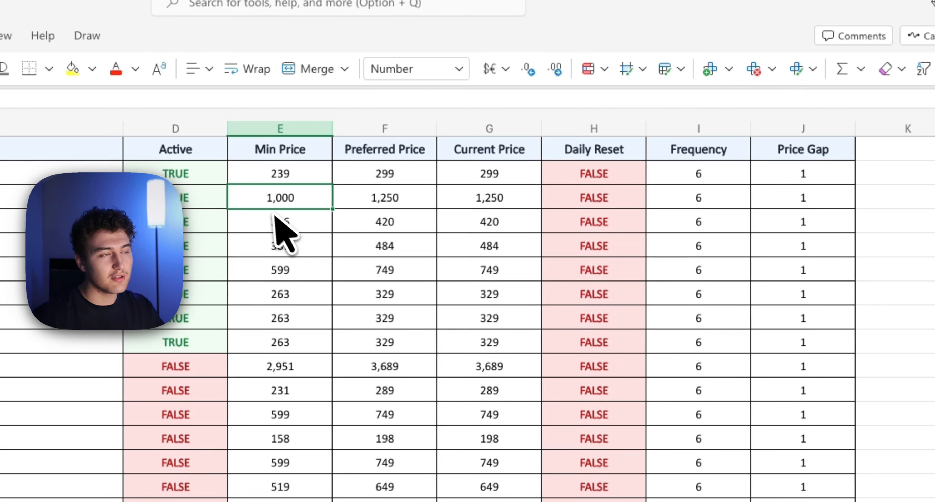
left_click(295, 176)
double_click(312, 176)
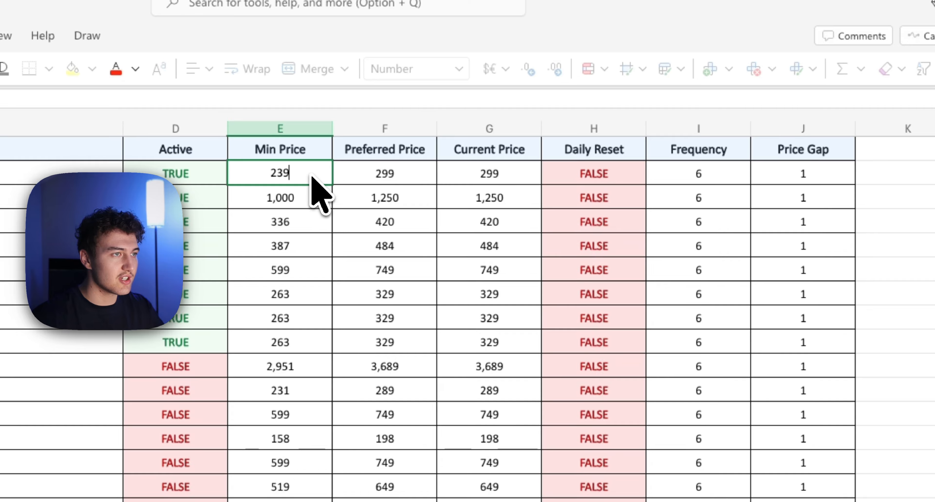
double_click(408, 176)
left_click(396, 222)
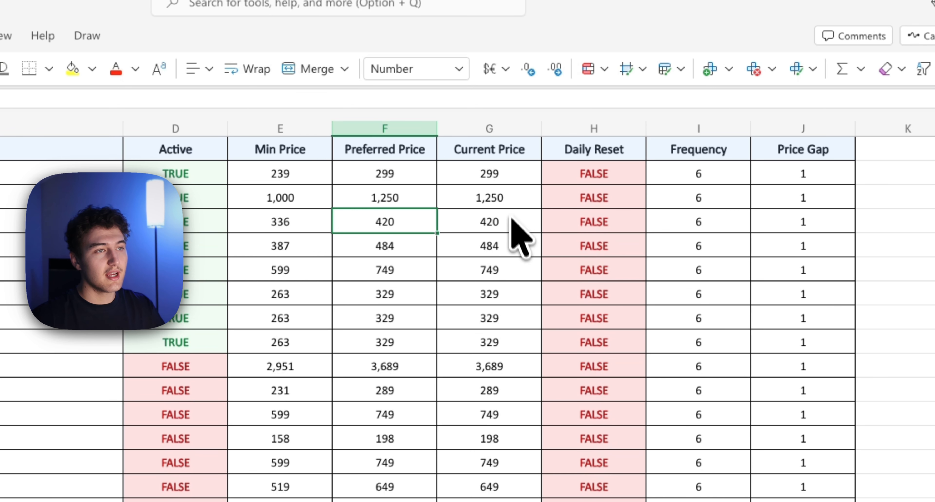
Step: Set Daily Reset to TRUE for the products in rows 3 and 4
double_click(613, 175)
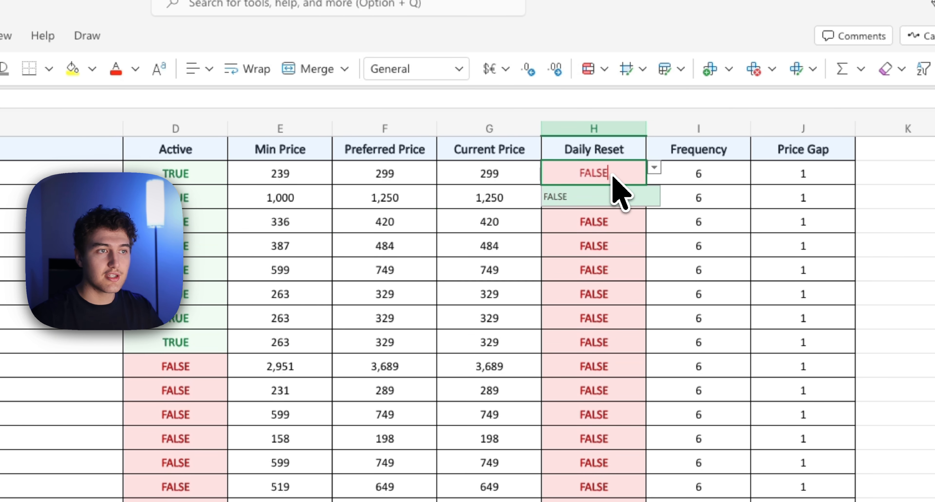
left_click(628, 199)
left_click(624, 202)
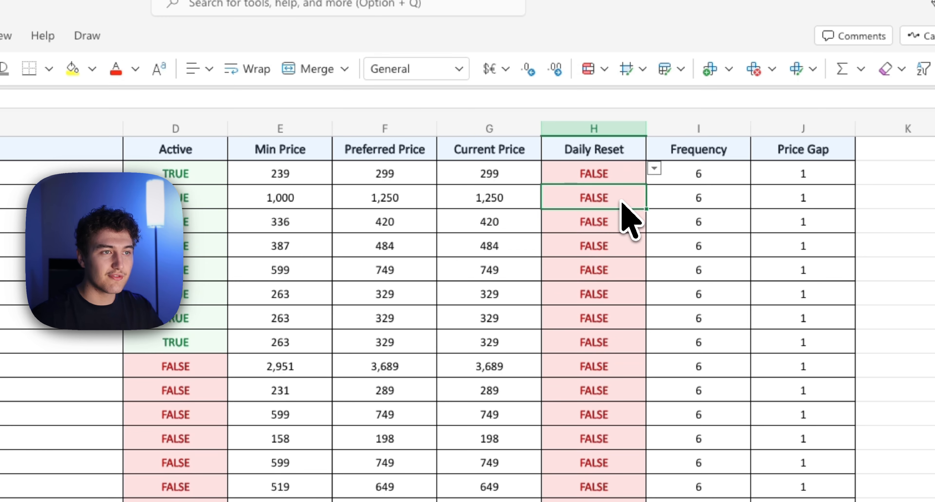
left_click(655, 192)
left_click(605, 220)
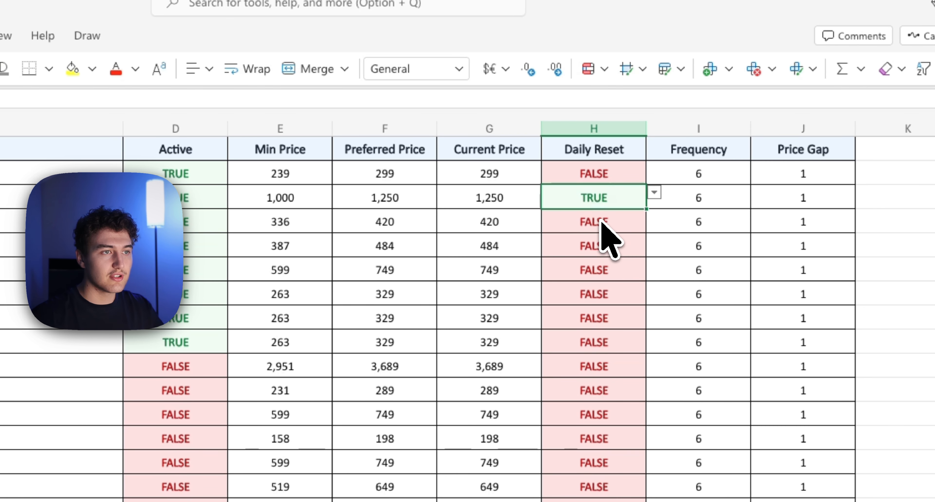
left_click(637, 220)
left_click(654, 216)
left_click(632, 245)
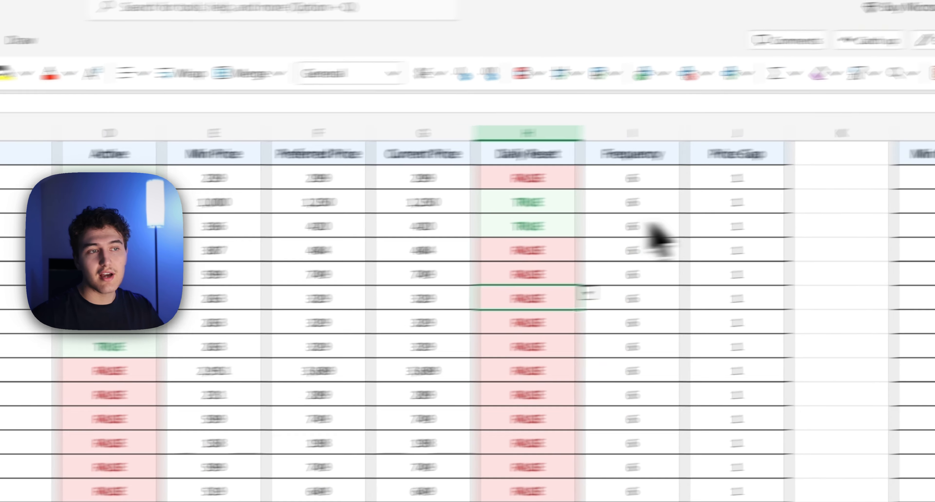
left_click(714, 217)
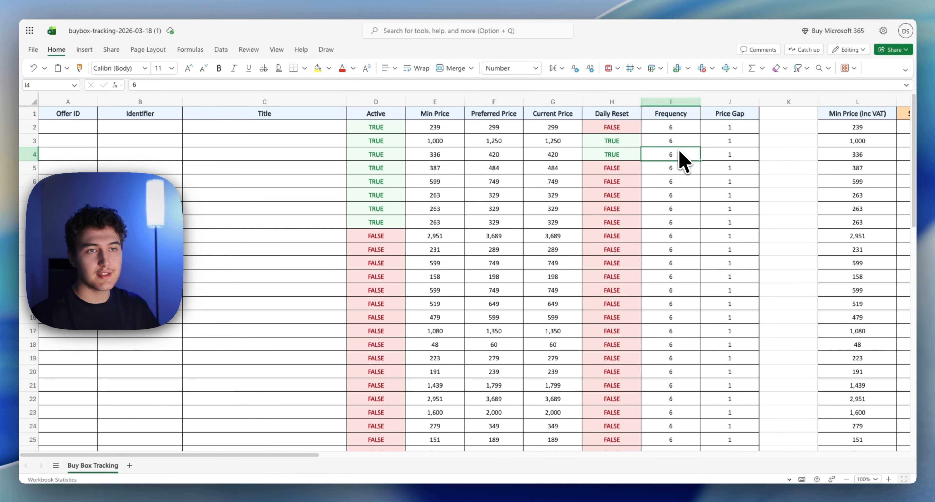
left_click(754, 128)
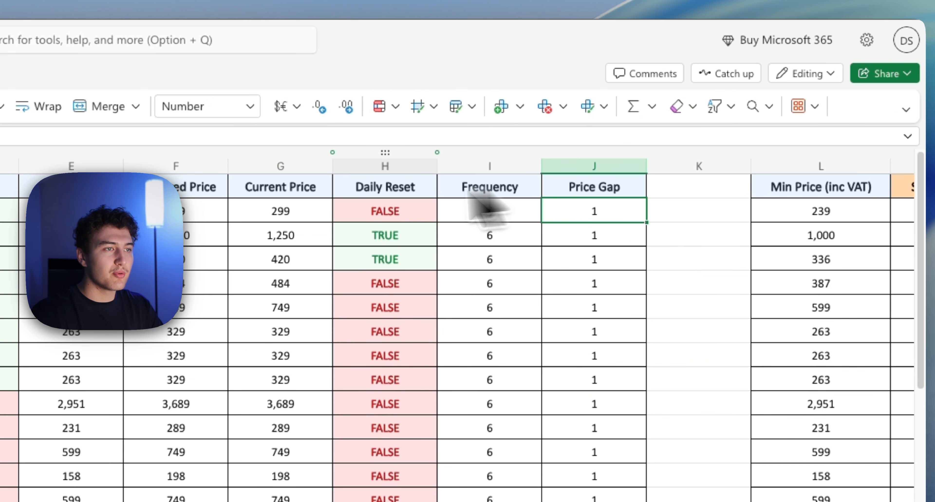
left_click(297, 217)
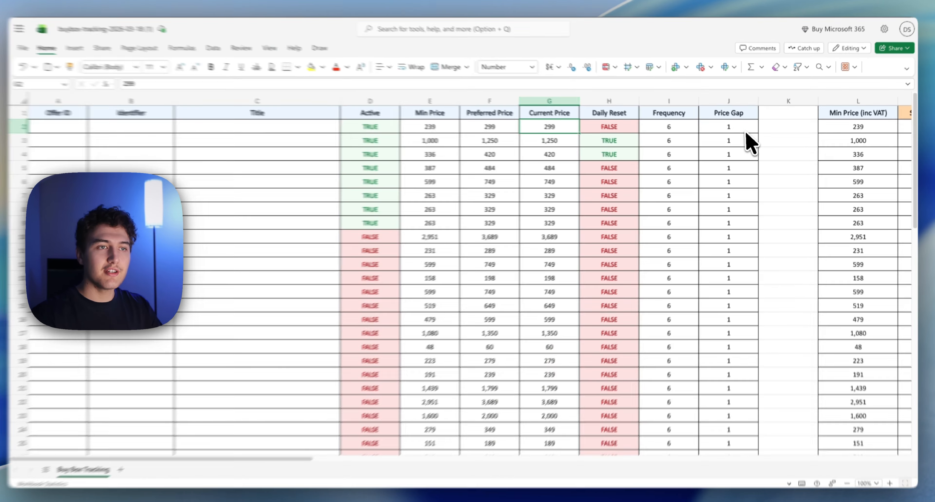
left_click(741, 129)
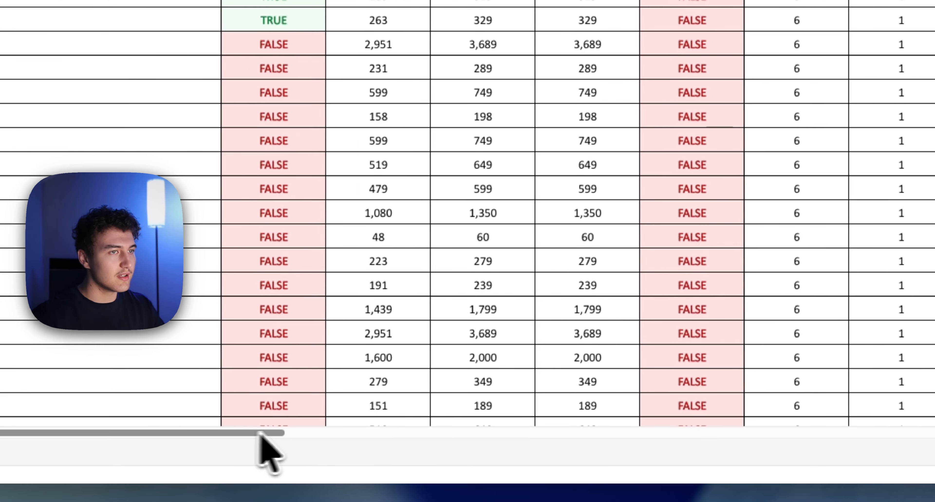
Step: Set the first product's Min Price (inc VAT) in the profit details section to 259
left_click_drag(259, 433, 567, 408)
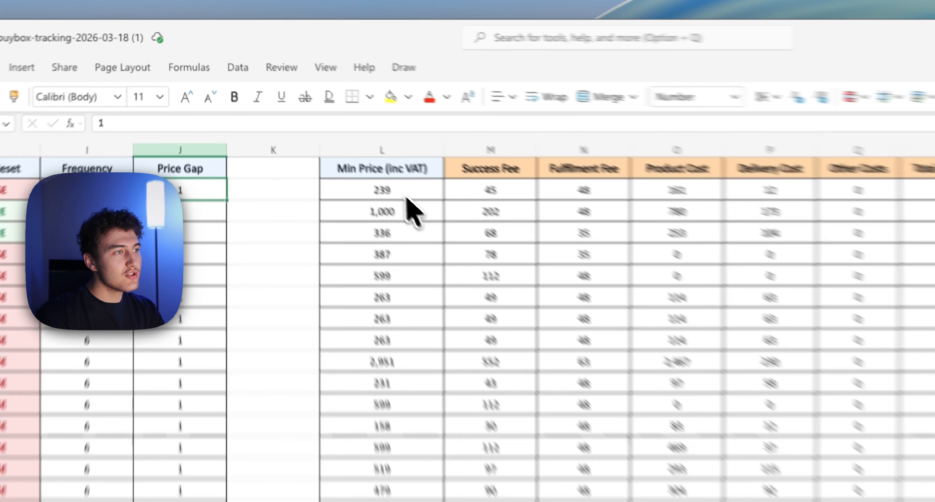
left_click(333, 130)
double_click(442, 217)
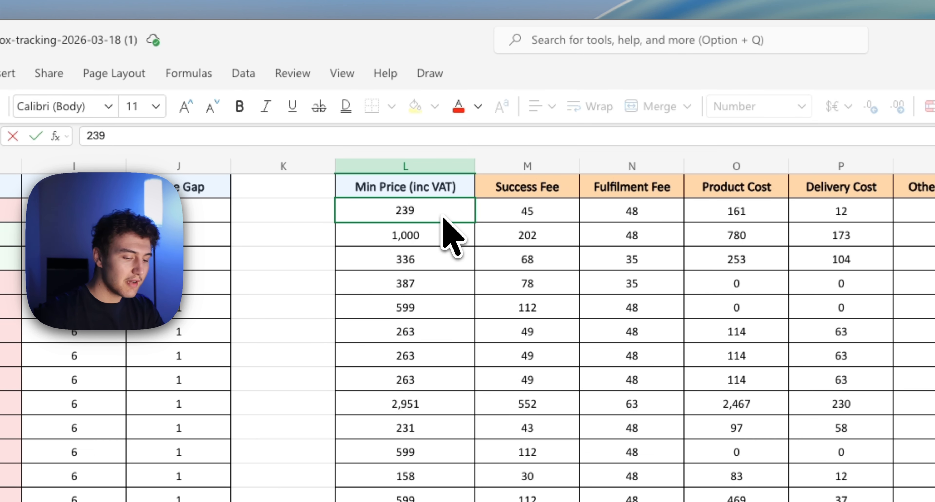
key("BackSpace")
key("BackSpace")
key("BackSpace")
type("59")
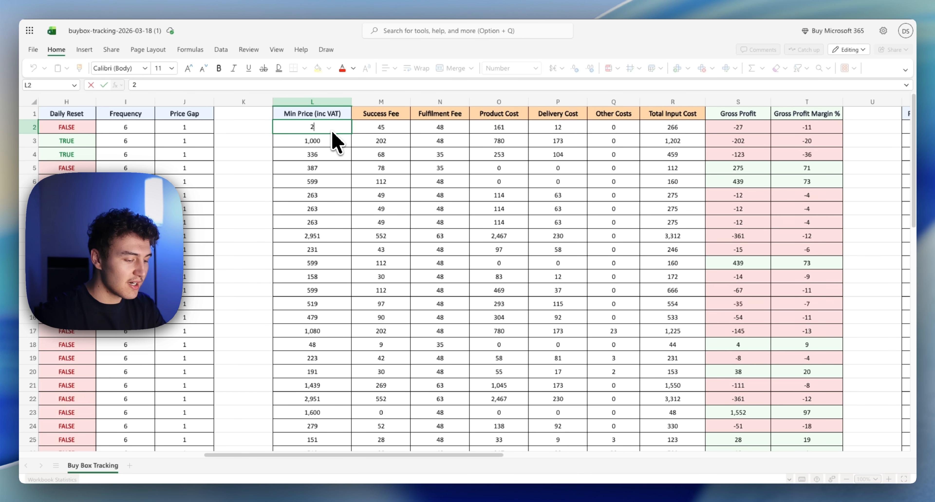
left_click(318, 153)
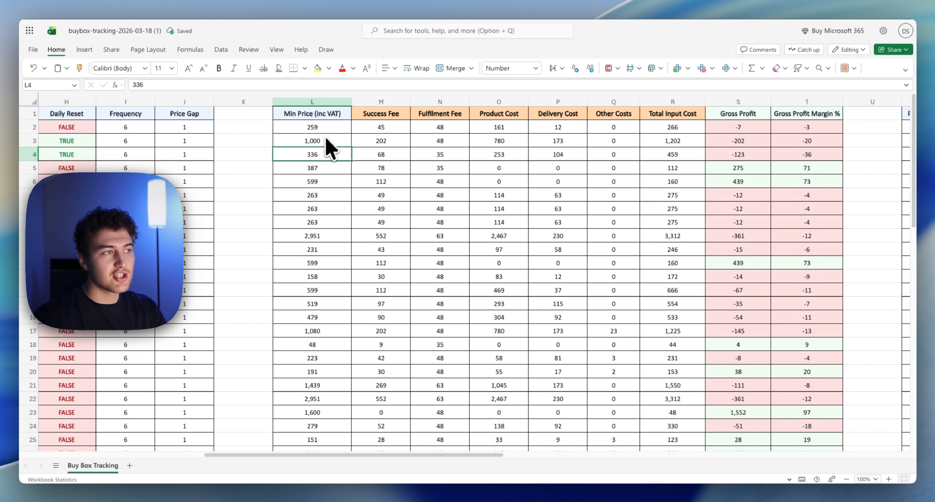
Step: Set the Min Price (inc VAT) in L2 to 269
double_click(329, 128)
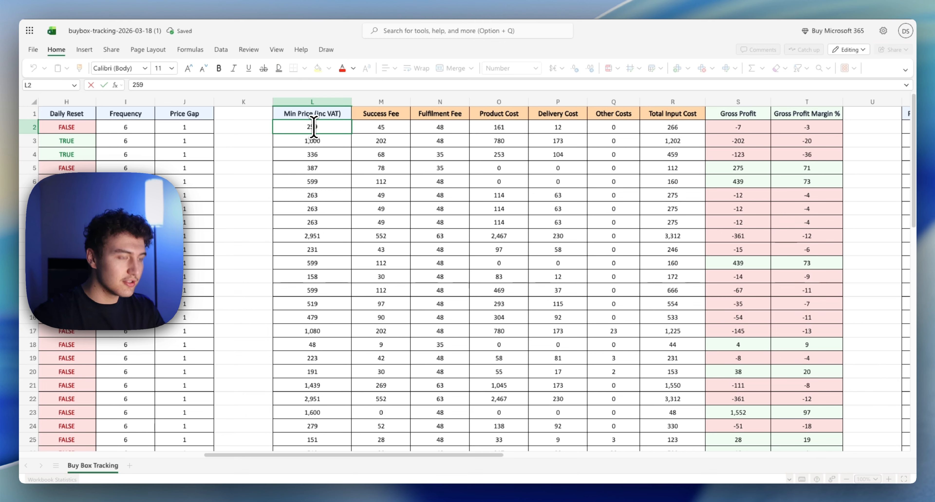
key("BackSpace")
key("BackSpace")
type("69")
key("Return")
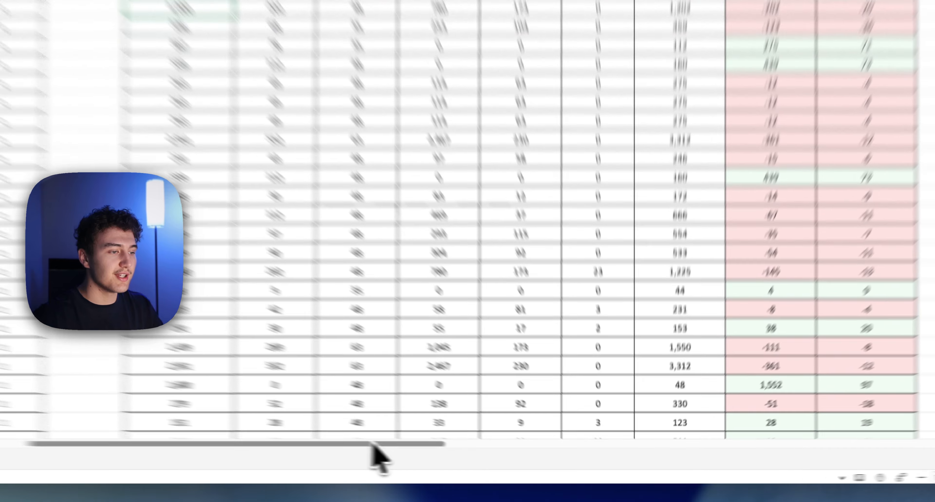
Step: Examine the fee, cost, gross profit and margin columns across the profit sections, through the Current Price (inc VAT) section
left_click_drag(453, 454, 543, 451)
left_click_drag(457, 428, 690, 401)
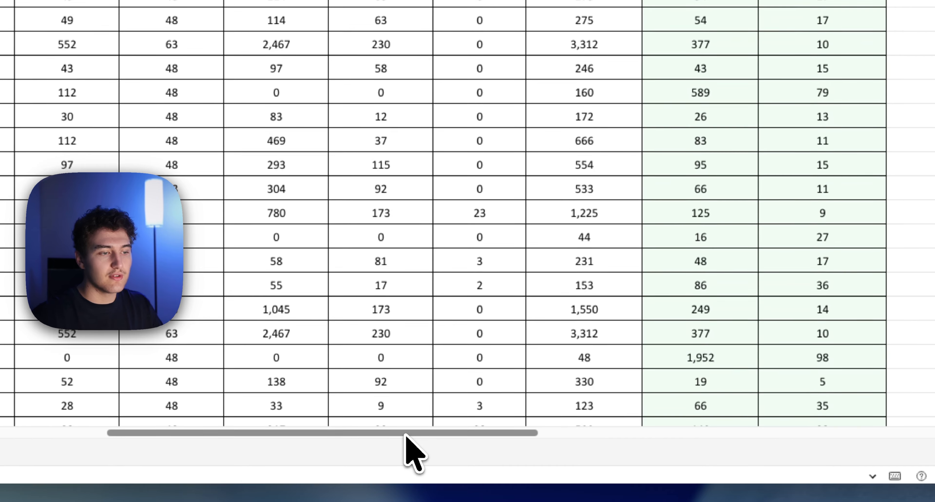
left_click_drag(405, 433, 714, 440)
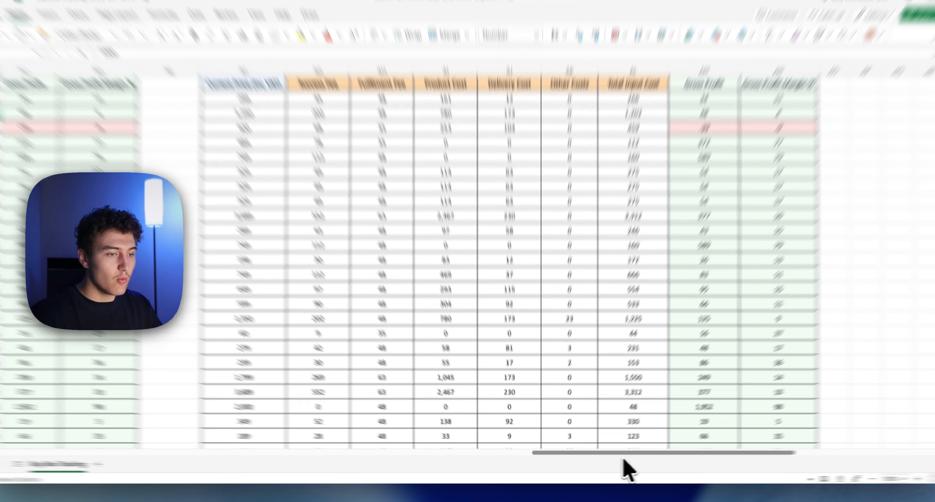
Step: Download a copy of the edited buybox-tracking-2026-03-18 (1) workbook
left_click_drag(615, 456, 15, 440)
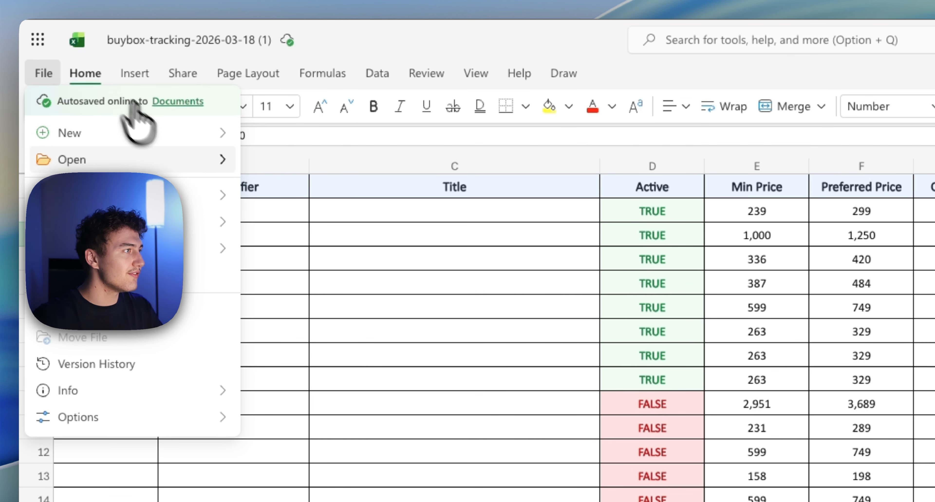
mouse_move(163, 222)
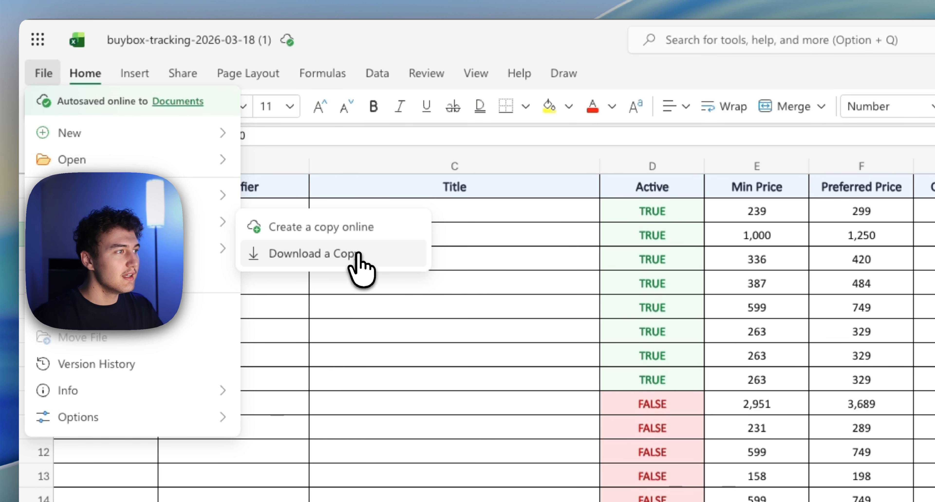
left_click(361, 268)
key("Return")
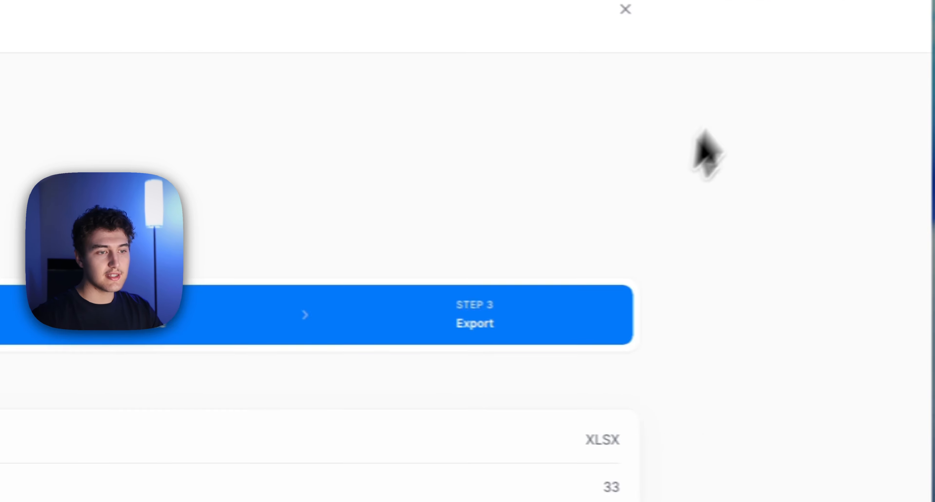
Step: Switch to Buy Box Tracking, close the export, upload the newly downloaded buybox-tracking-2026-03-18 (1) (2).xlsx for bulk import, and continue to its review
left_click(672, 63)
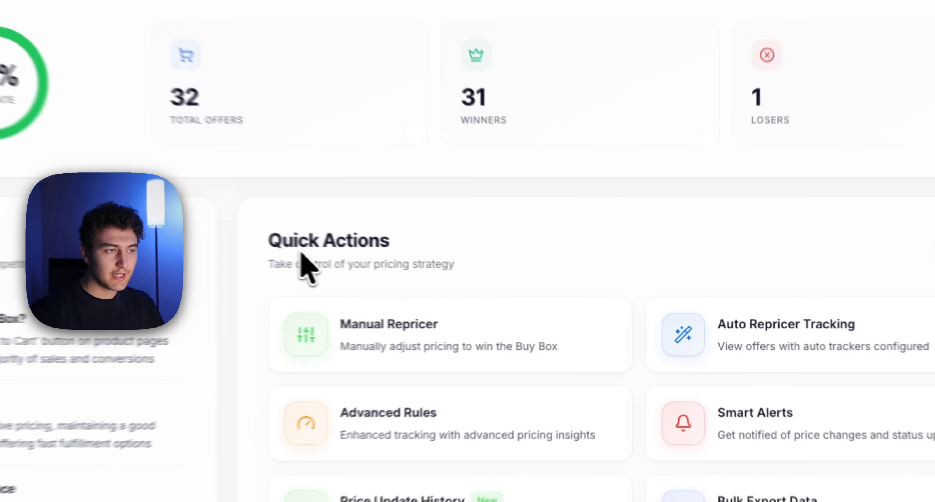
left_click(795, 266)
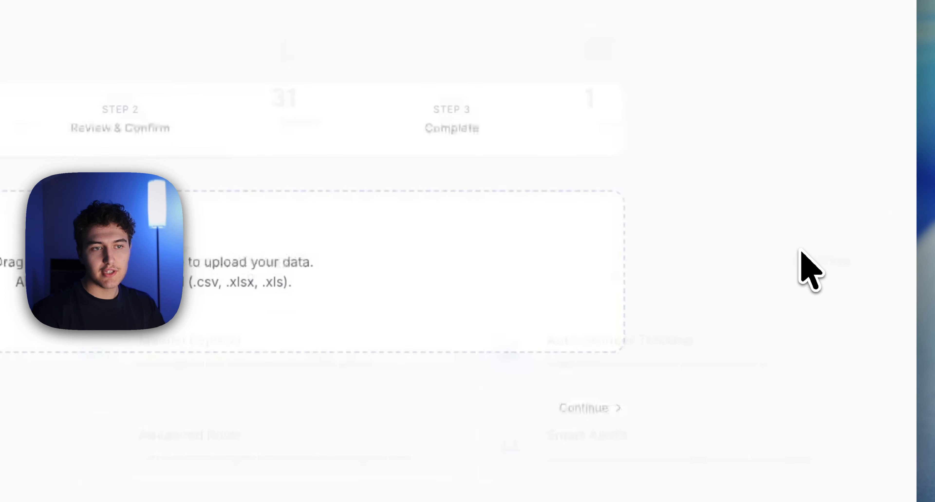
left_click(848, 13)
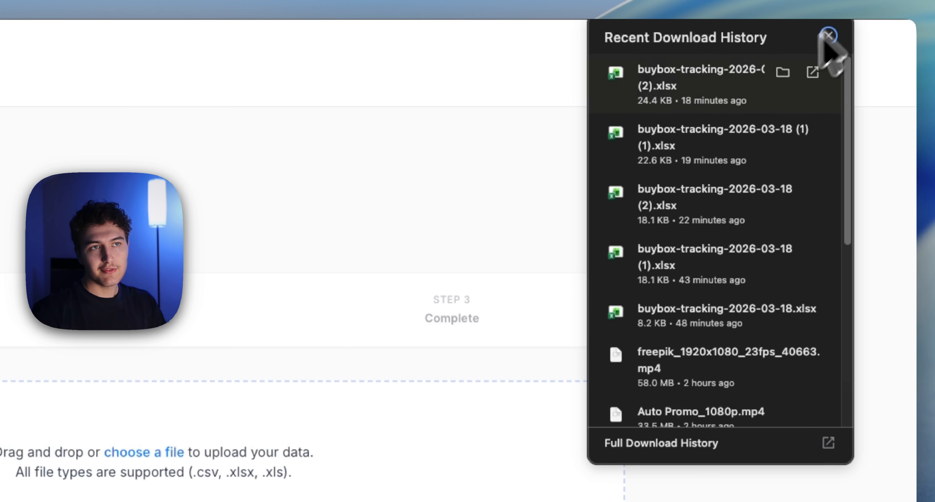
left_click_drag(704, 133, 218, 483)
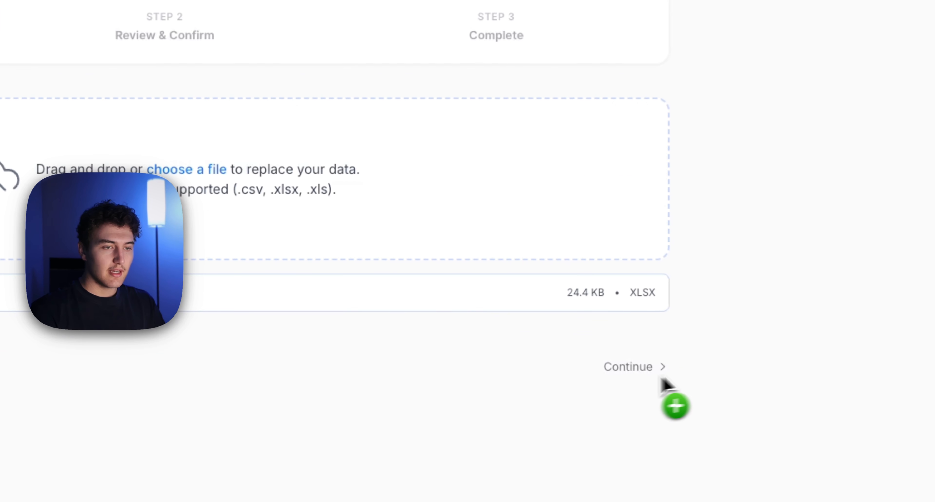
left_click(623, 367)
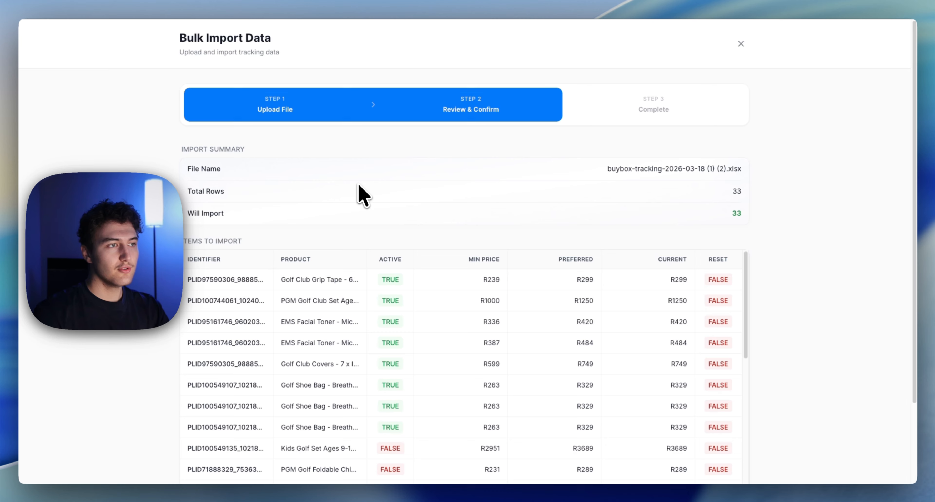
Step: Check the import summary and the listed items' prices, Active and Reset values, and import all the items
scroll(618, 241, "down", 2)
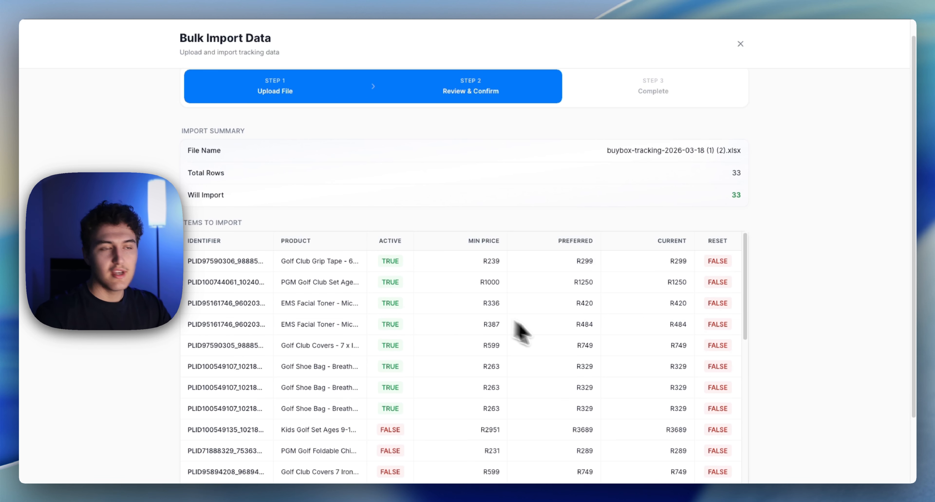
scroll(755, 240, "down", 4)
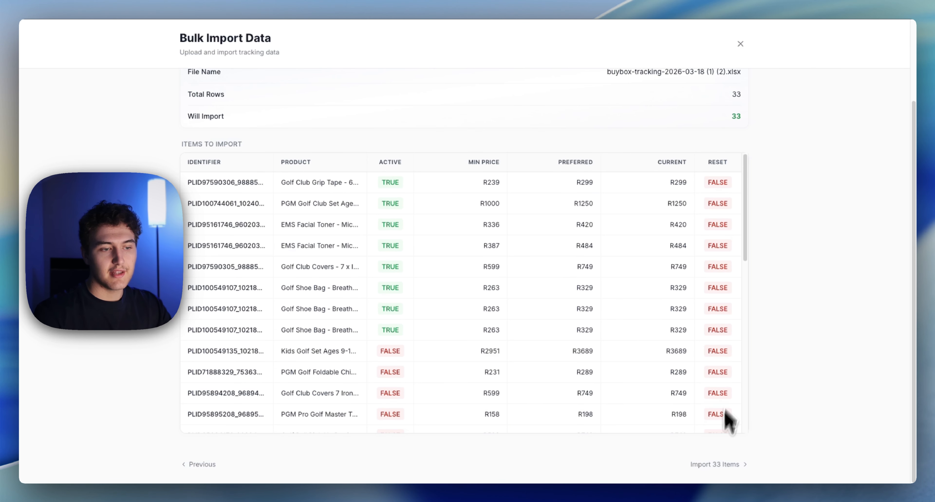
left_click(714, 464)
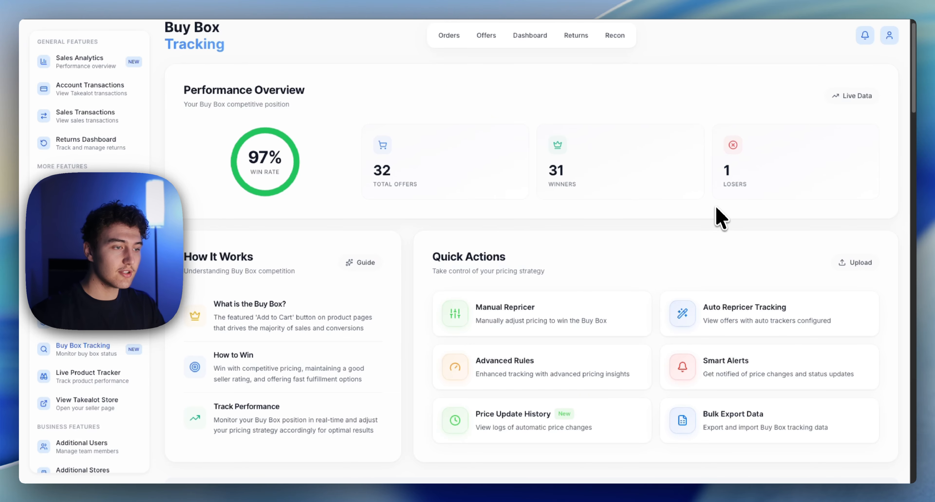
Step: Open Advanced Rules and turn on Daily Reset for the Golf Ball Pick Up Retriever offer
scroll(721, 218, "down", 1)
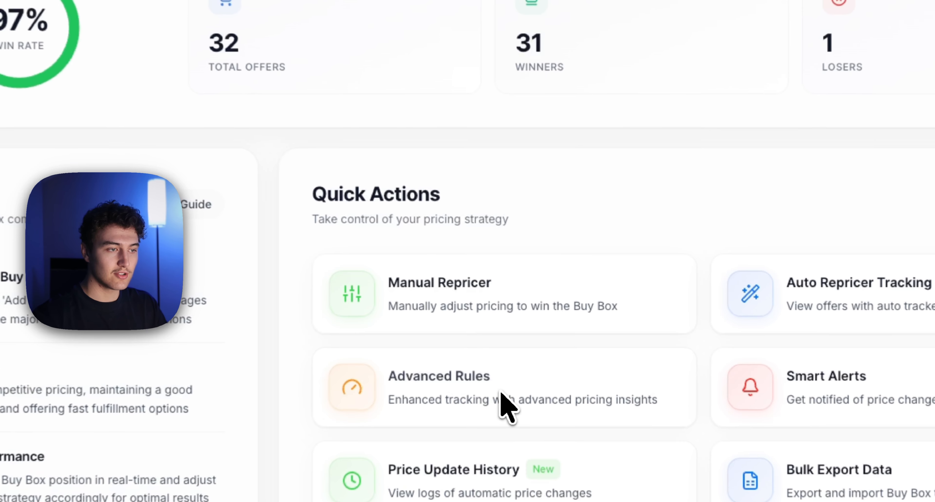
left_click(547, 350)
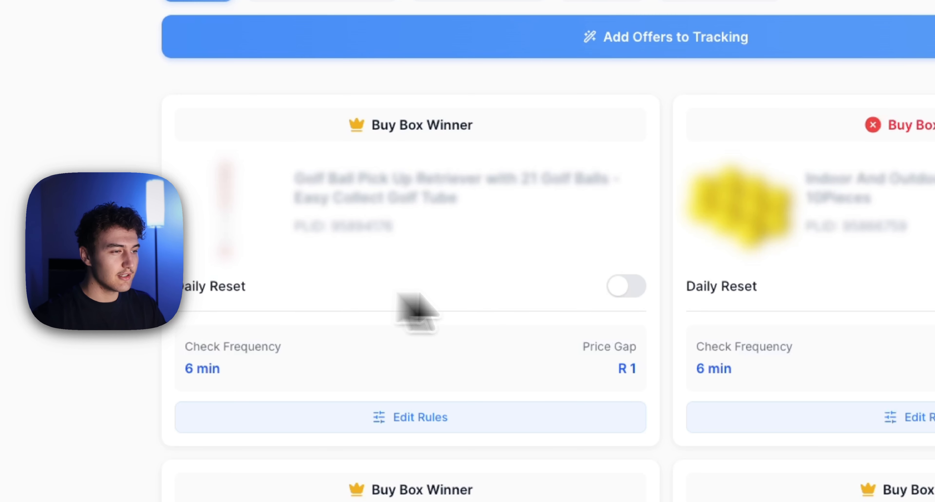
left_click(624, 287)
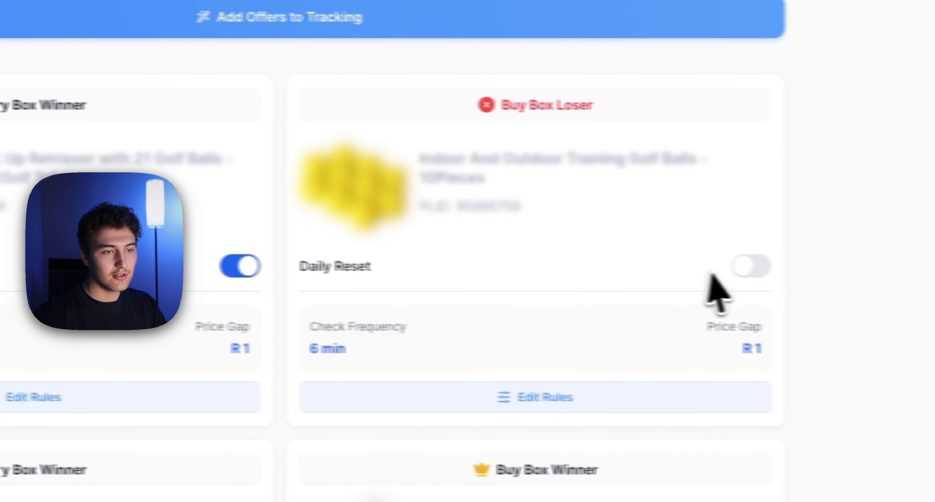
Step: Try switching Daily Reset on and off for the training golf balls and the Golf Ball Pick Up Retriever offers
left_click(721, 267)
left_click(706, 275)
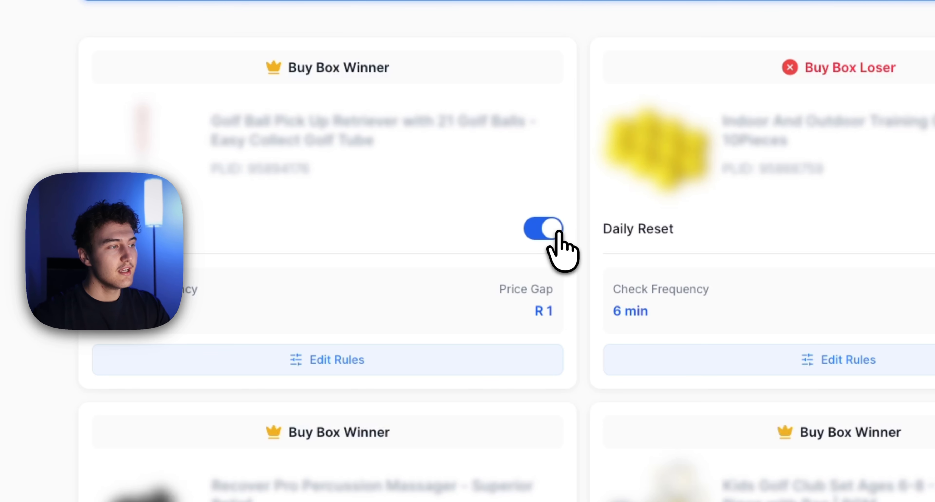
left_click(553, 226)
left_click(551, 228)
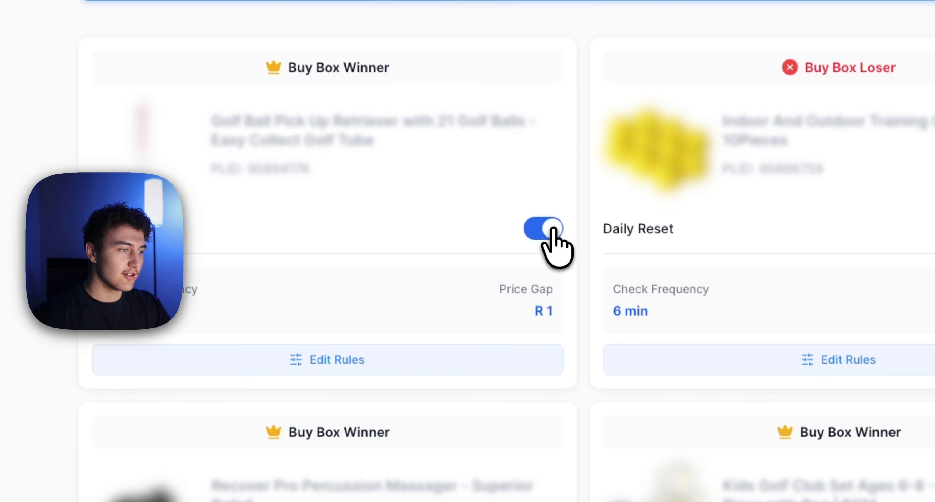
Step: Examine the tracking frequency and price gap rules of the Golf Ball Pick Up Retriever offer, and close Advanced Rules
left_click(430, 361)
scroll(385, 347, "down", 2)
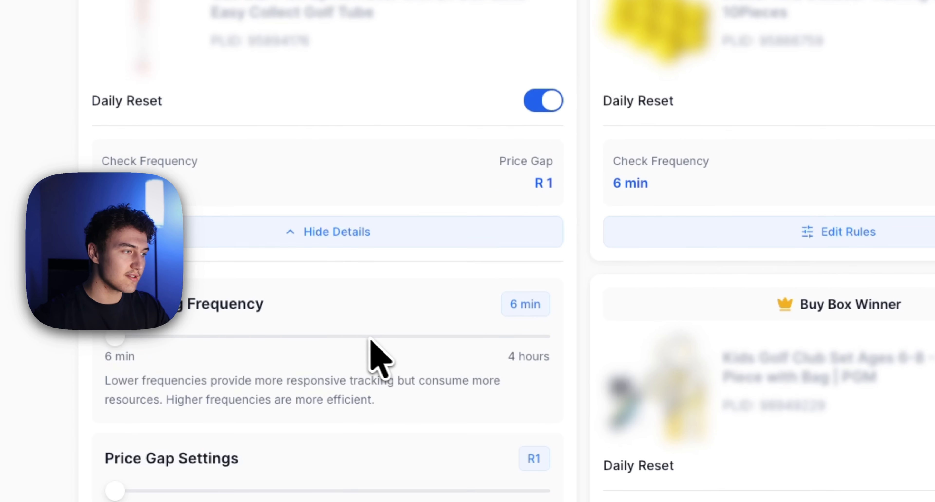
left_click(513, 218)
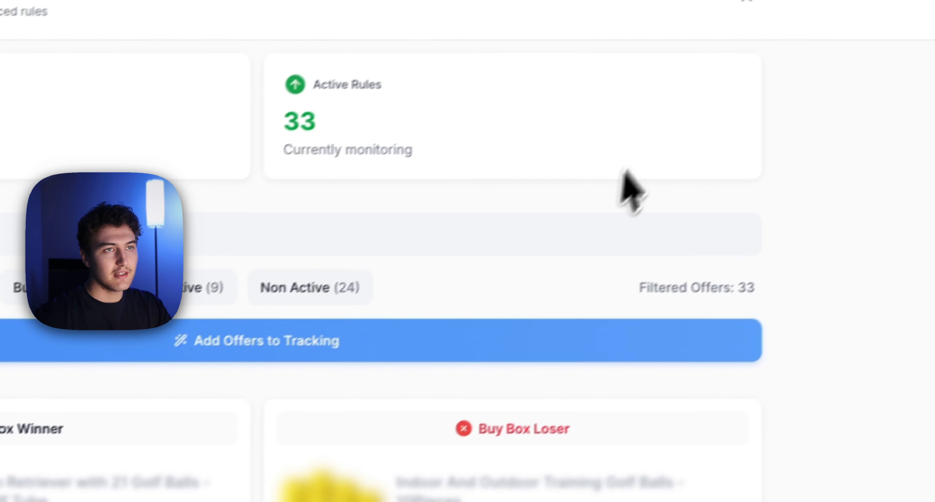
left_click(620, 65)
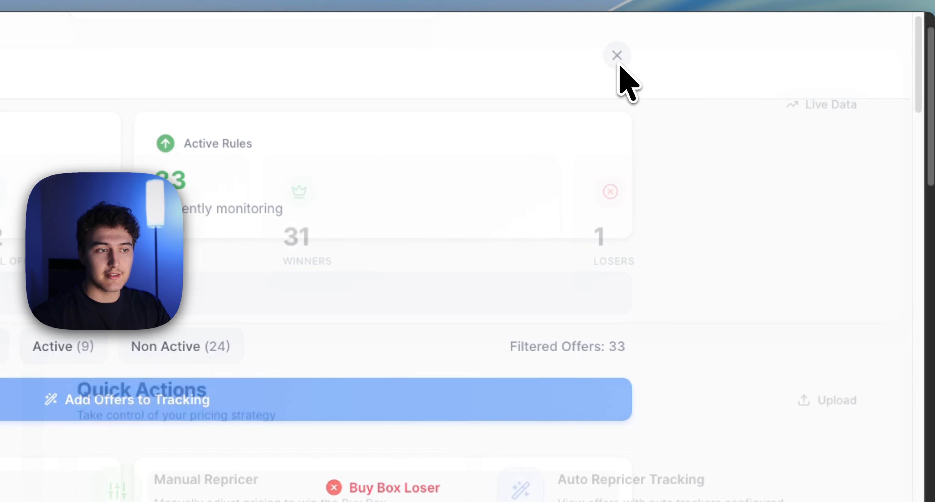